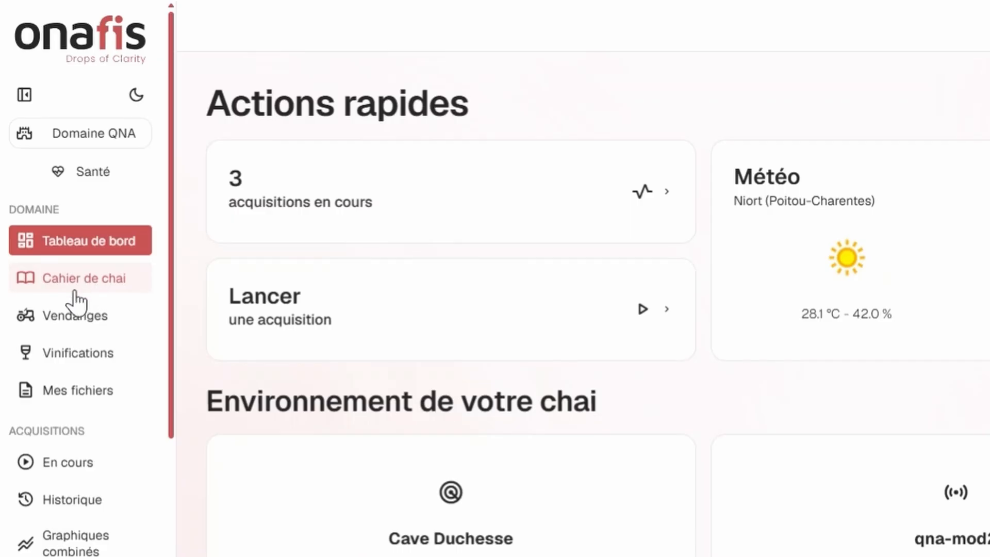
Step: Open the Cahier de chai and look through its full list of activities
left_click(89, 285)
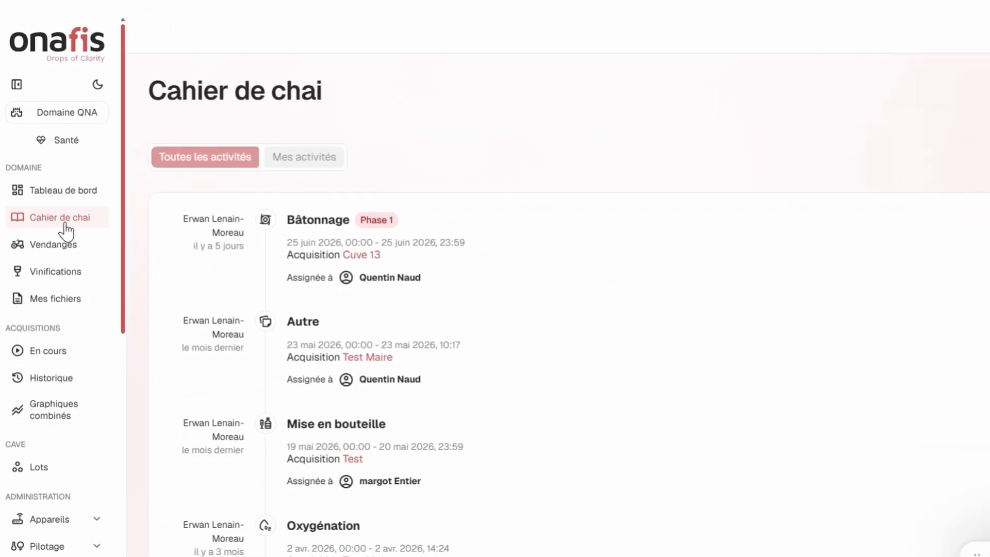
scroll(556, 446, "down", 5)
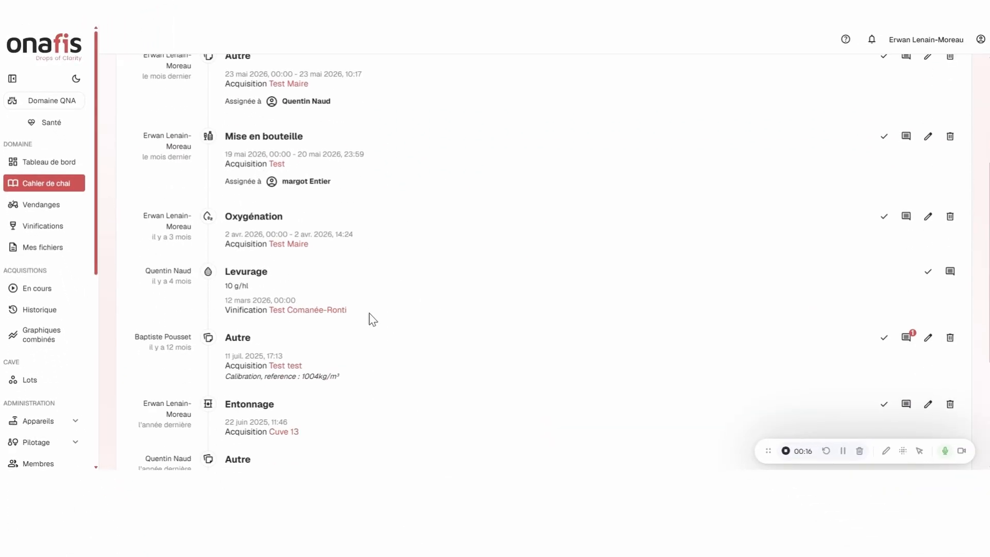
scroll(372, 318, "down", 4)
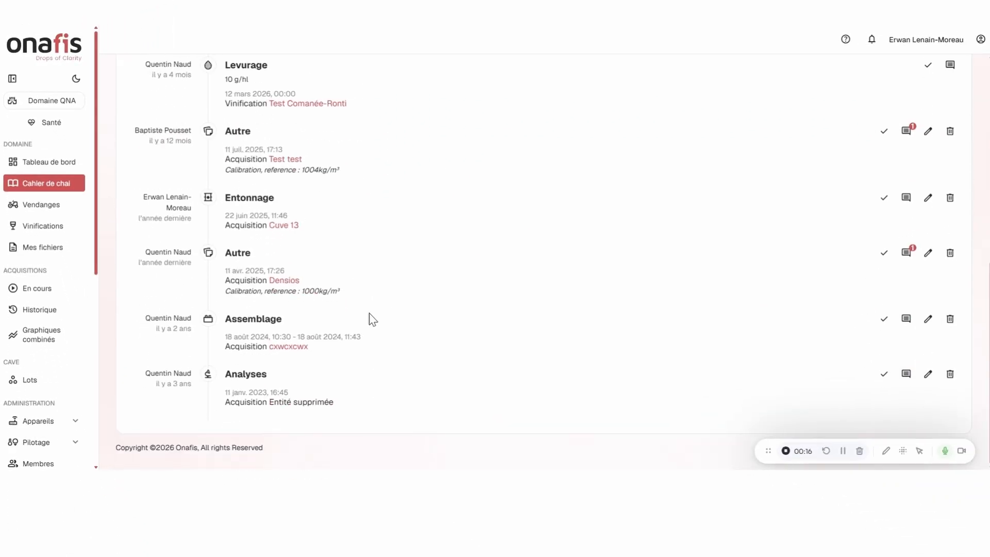
scroll(372, 316, "up", 10)
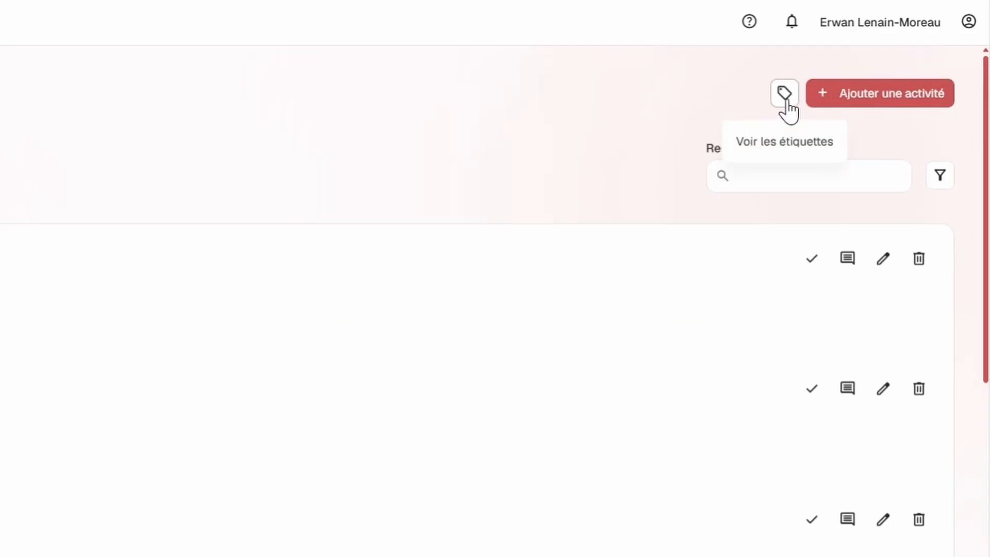
Step: Start a new activity label named "Phase 4" with the description "Milieu/Fin de FA"
left_click(785, 95)
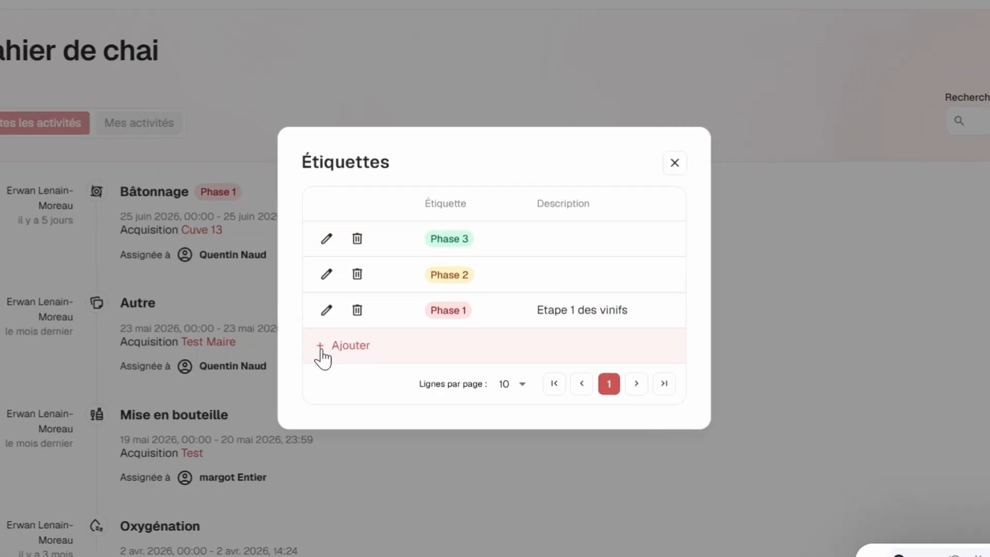
left_click(321, 354)
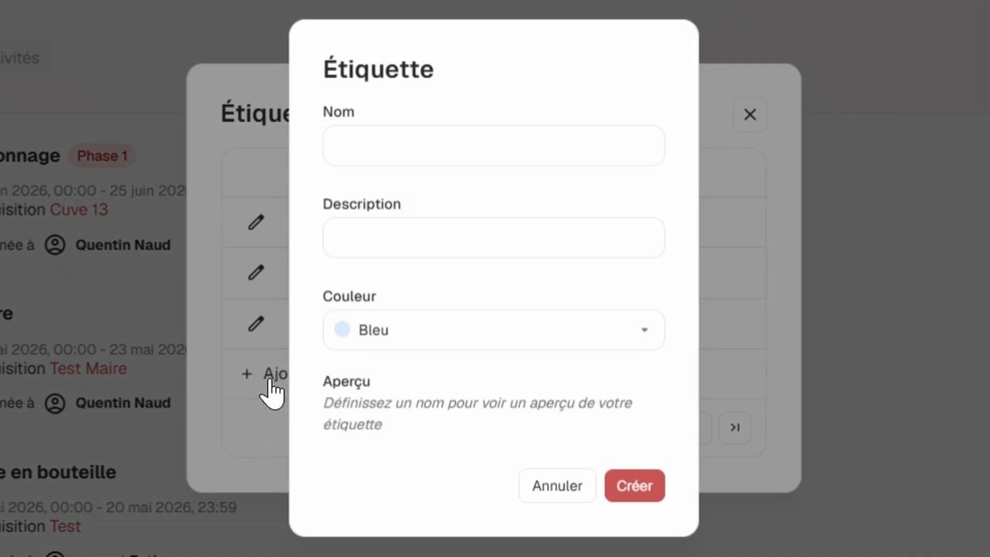
left_click(388, 142)
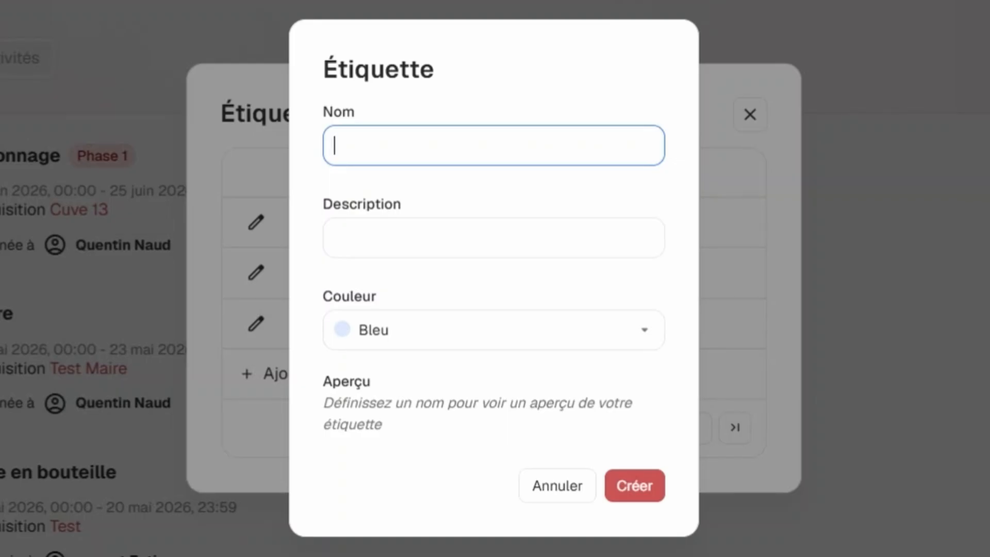
type("Phase 4")
key("Tab")
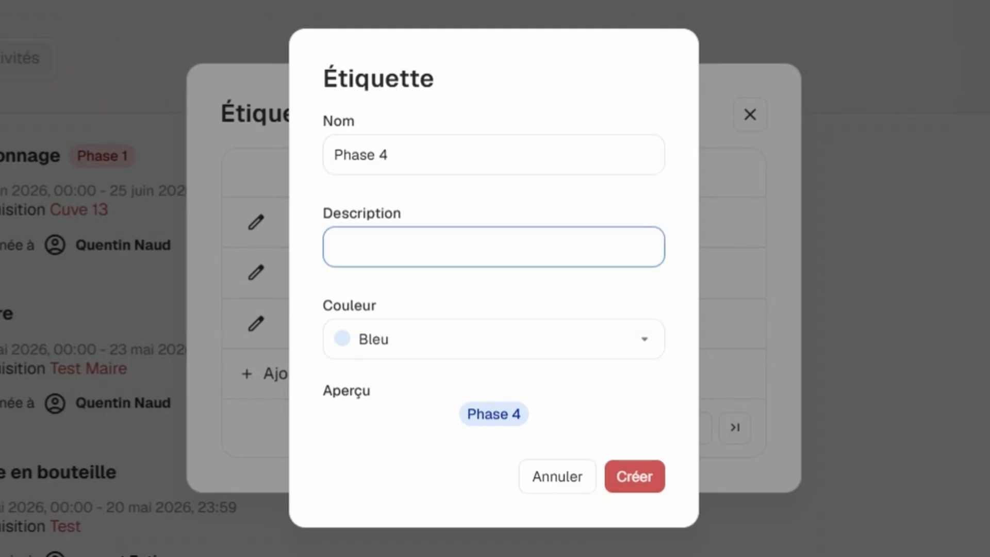
type("Milieu/Fin de FA")
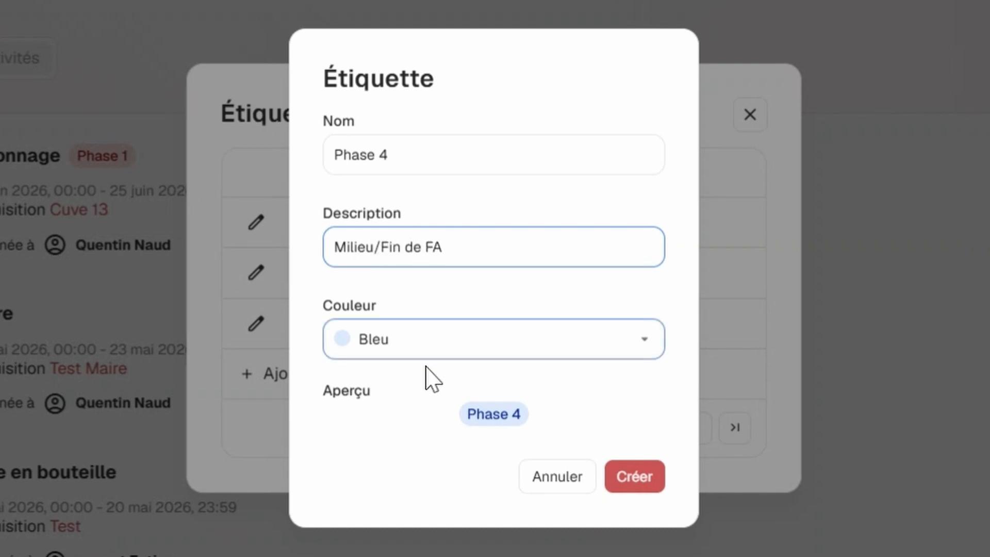
Step: Set the Phase 4 label's colour to Gris, create it and close the label list
left_click(402, 338)
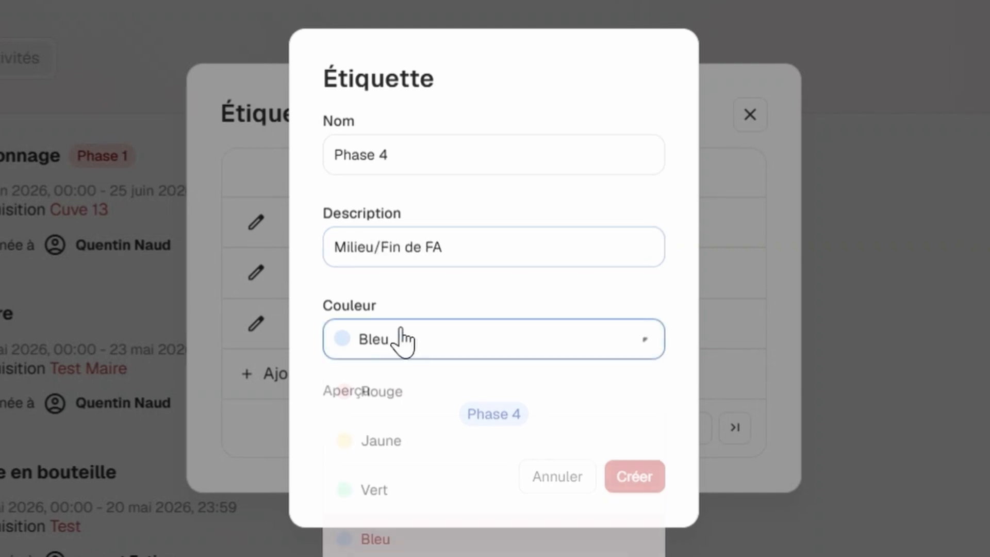
key("Down")
key("Return")
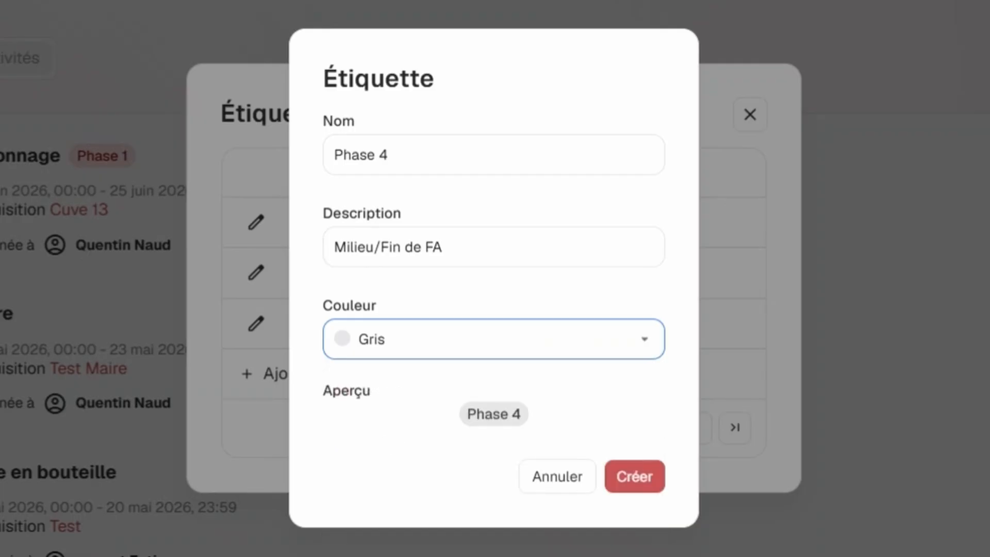
mouse_move(492, 416)
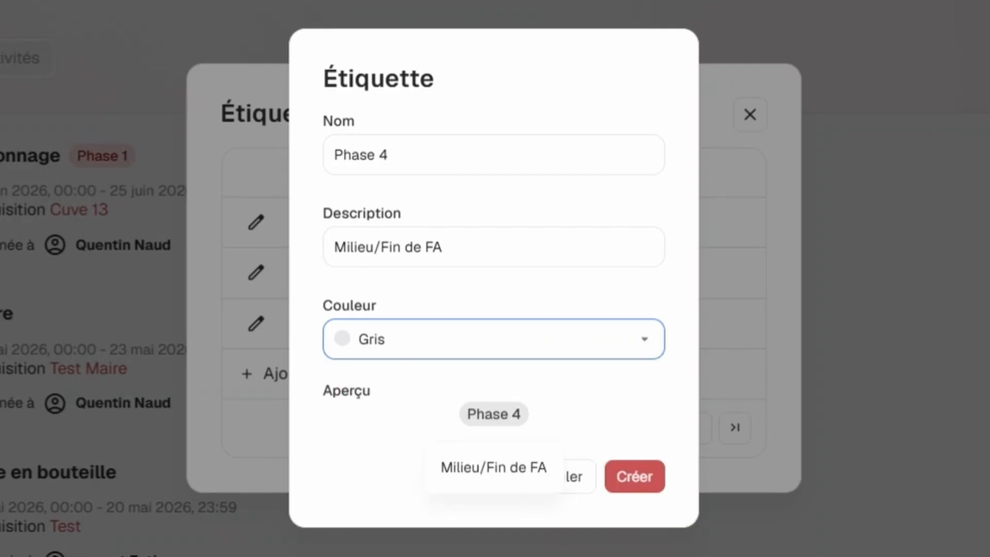
left_click(633, 478)
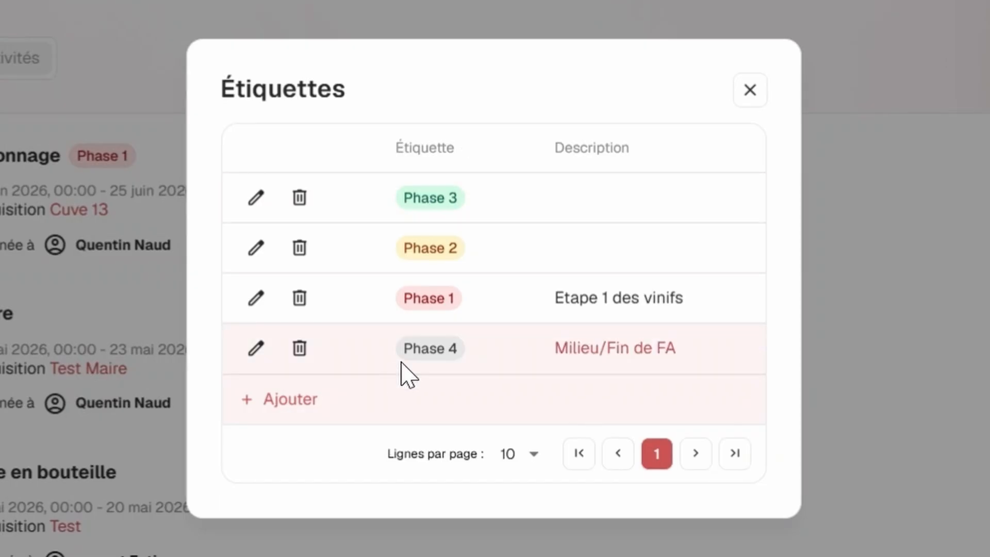
left_click(751, 91)
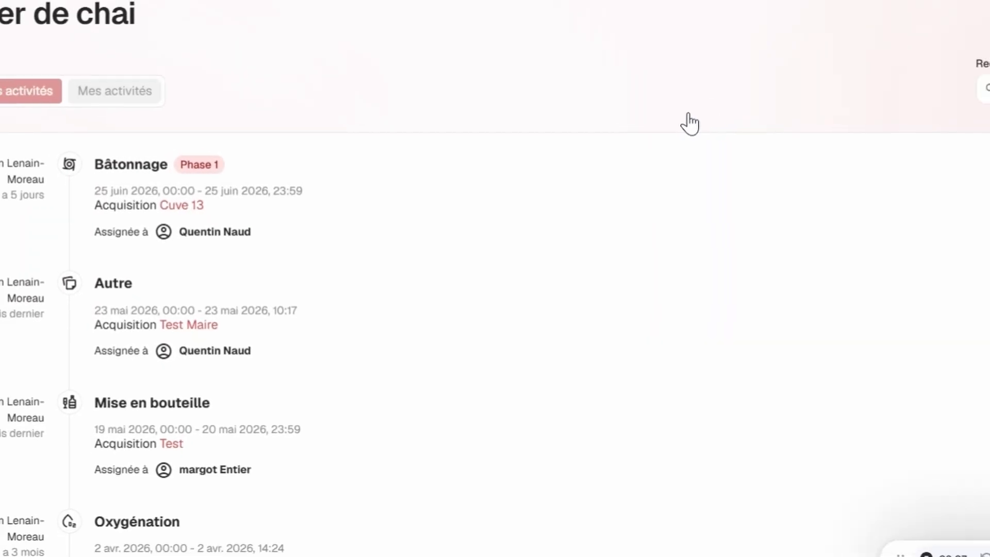
Step: Start a new activity in the Cahier de chai dated 29 juin 2026, 00:00 to 23:59
left_click(913, 57)
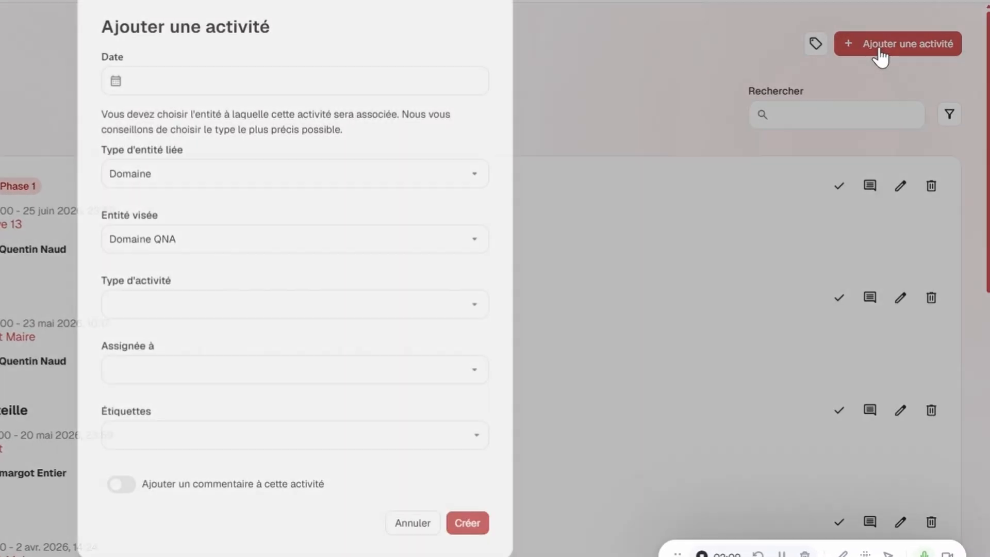
left_click(230, 82)
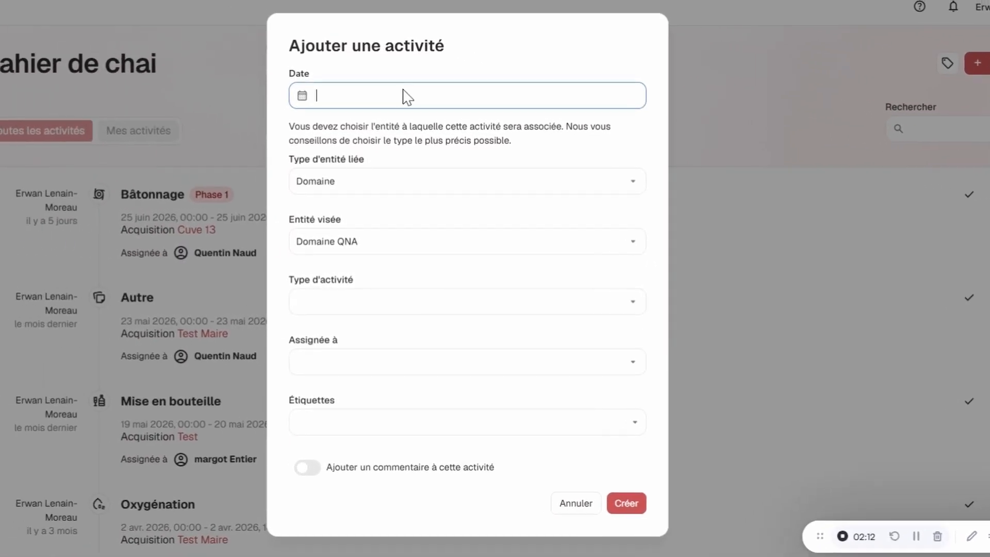
left_click(405, 97)
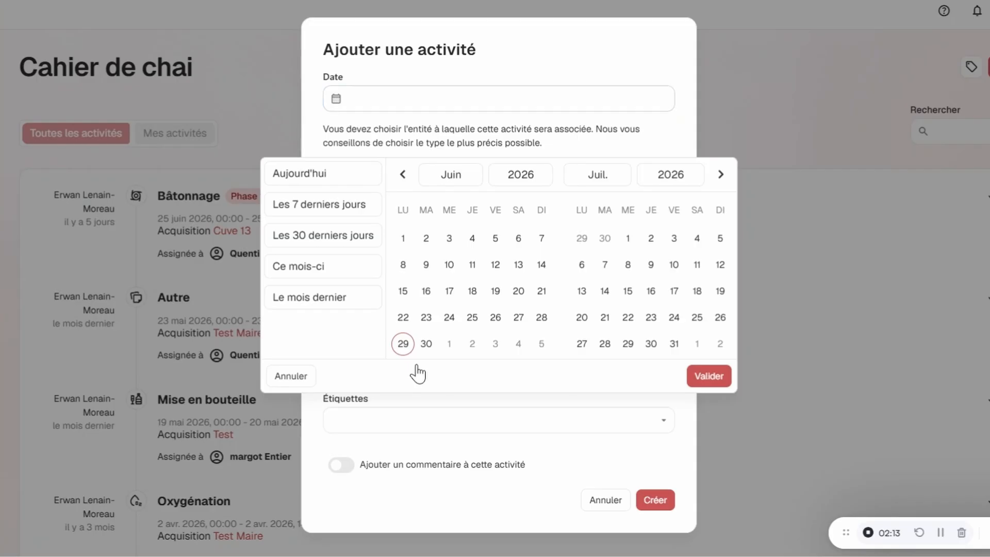
left_click(403, 344)
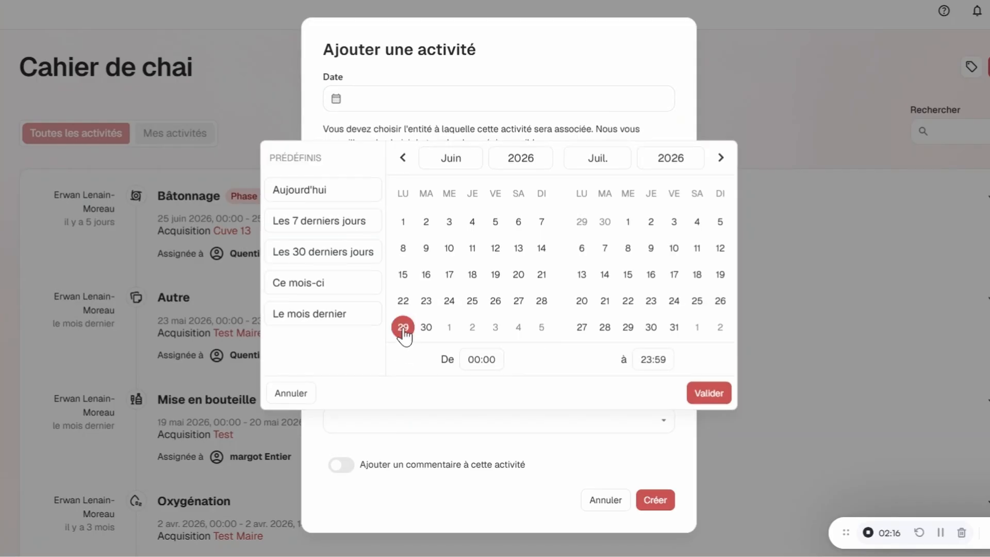
left_click(702, 397)
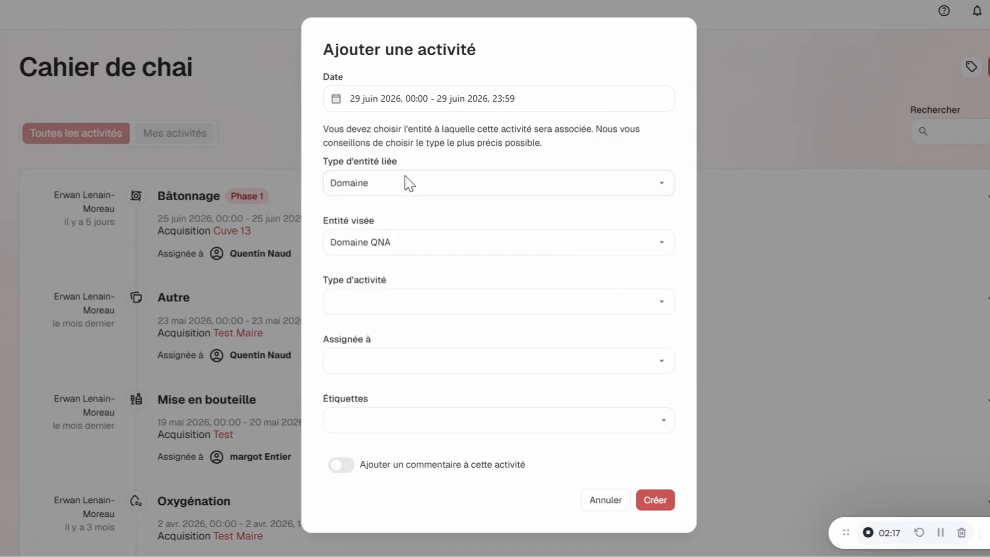
Step: Link the activity to a Vinification entity and select Test Comanée-Ronti as the target
left_click(401, 189)
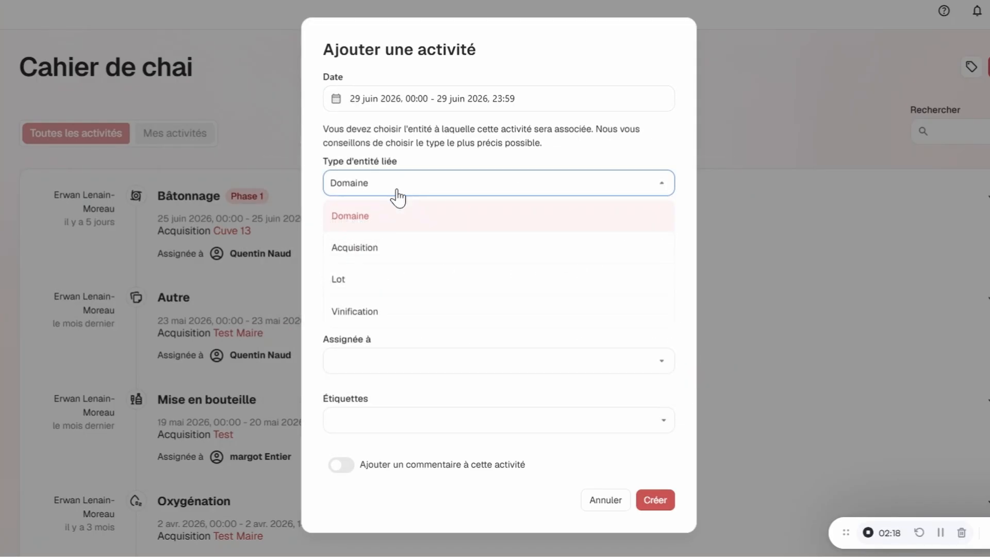
left_click(367, 314)
left_click(376, 252)
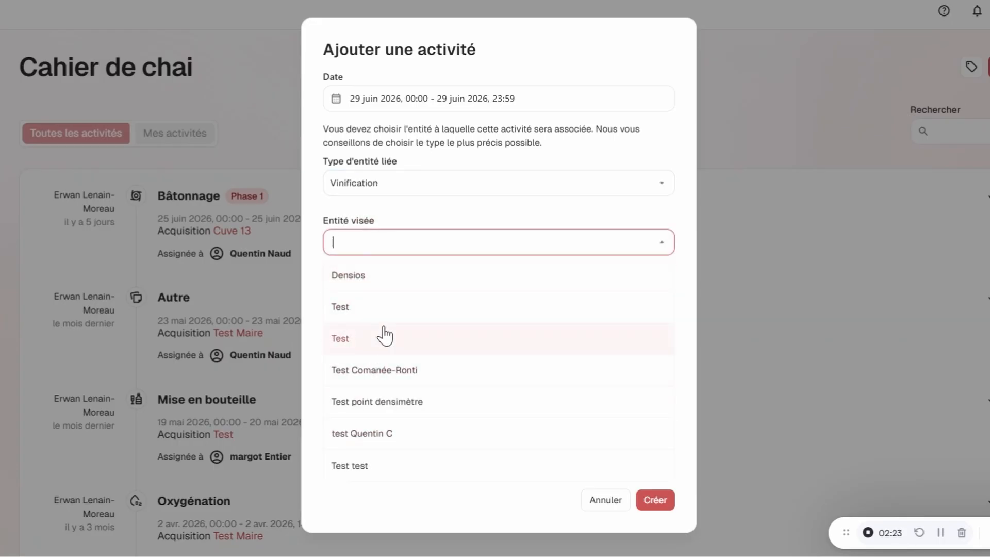
left_click(377, 372)
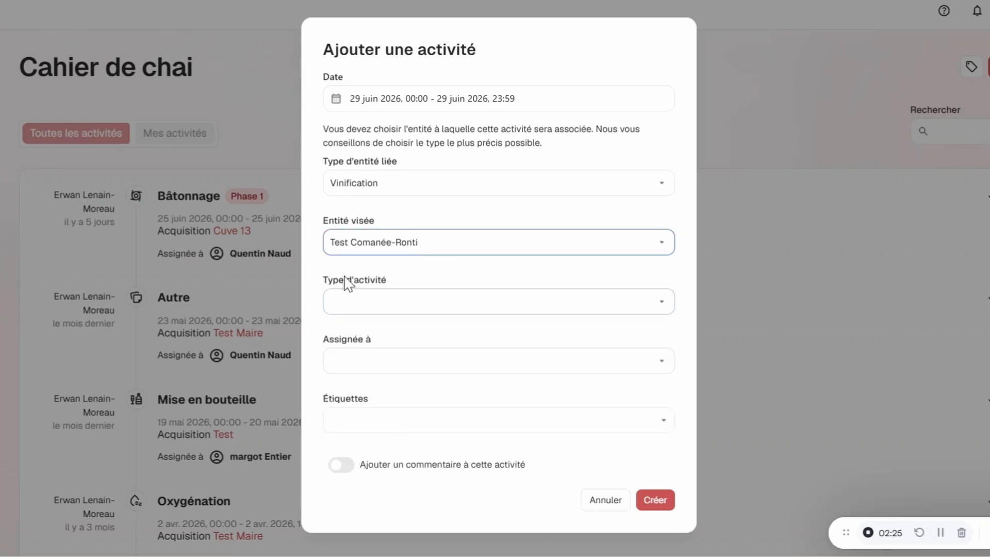
Step: Set the activity type to Oxygénation and assign it to the first listed member
left_click(420, 301)
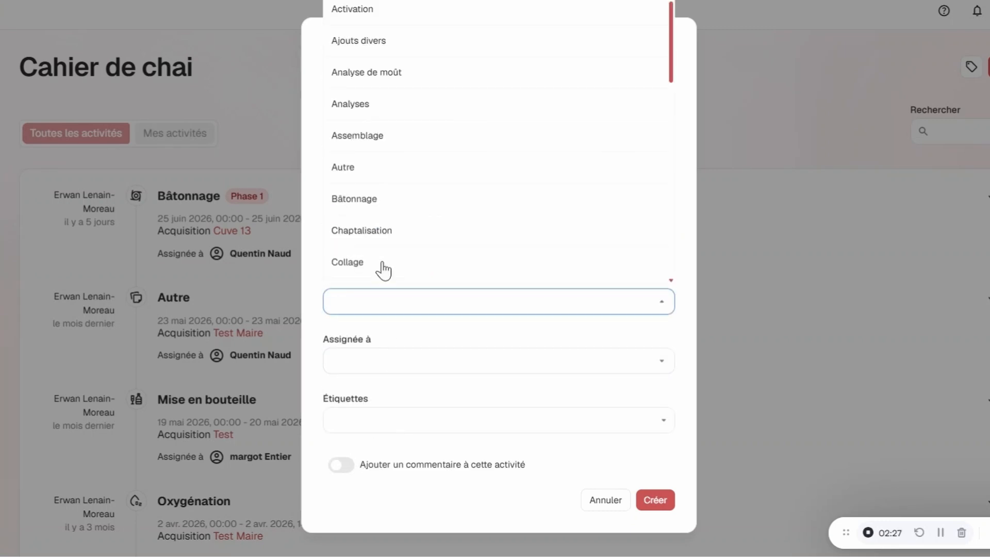
scroll(380, 188, "down", 10)
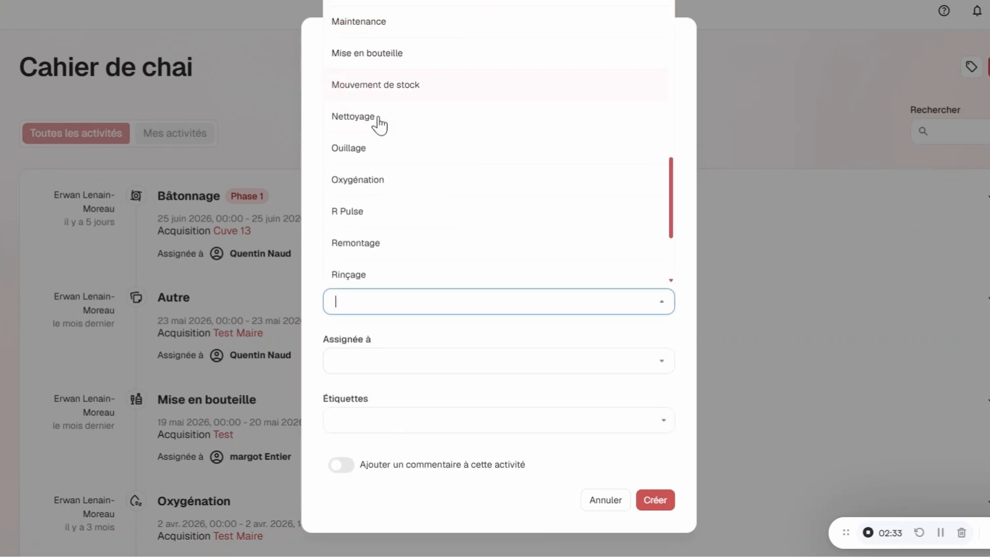
left_click(377, 181)
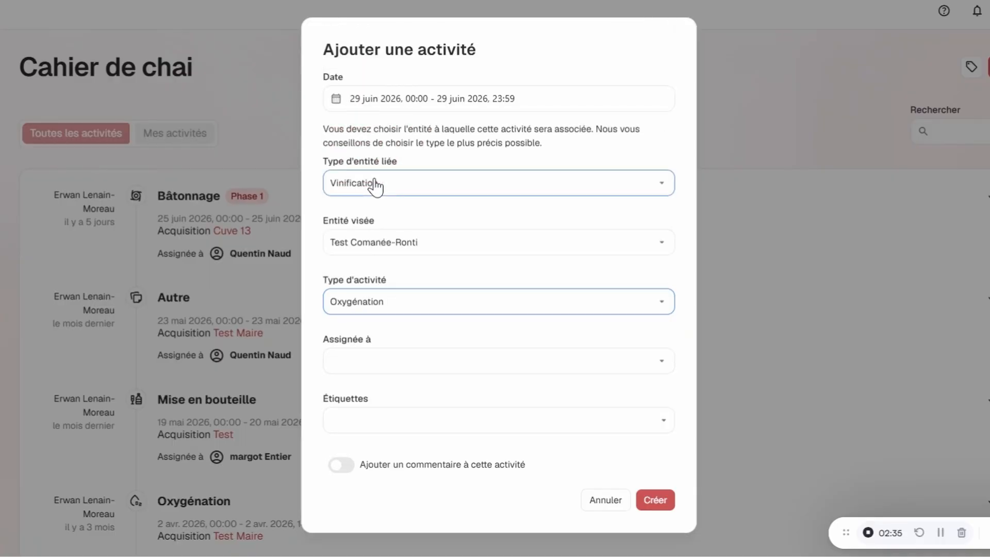
left_click(407, 360)
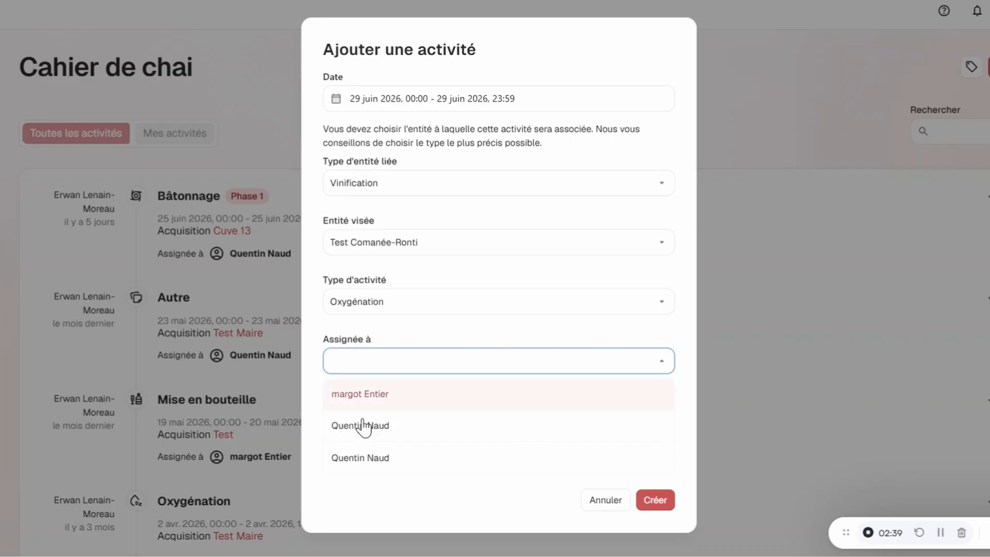
left_click(357, 398)
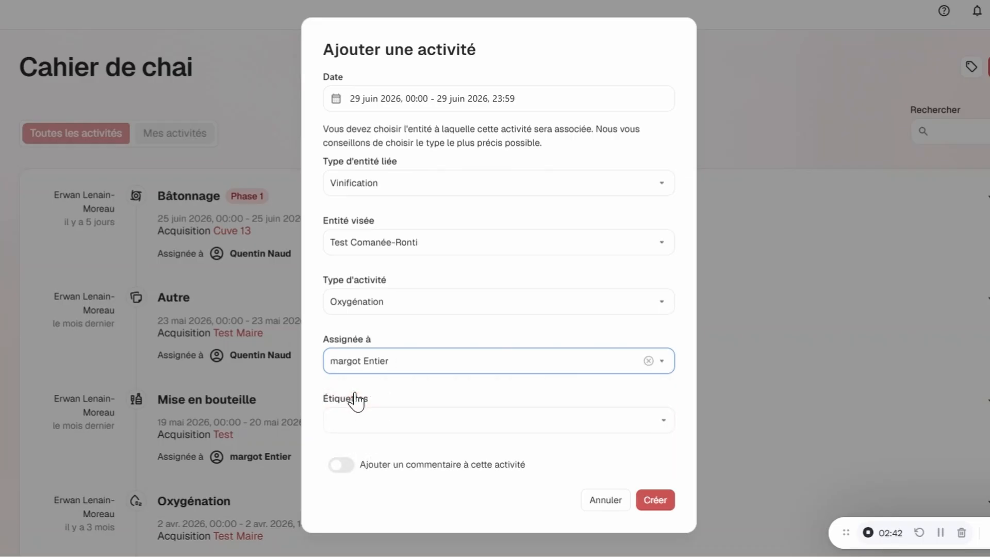
Step: Tag the activity with the Phase 4 label and create it
left_click(384, 421)
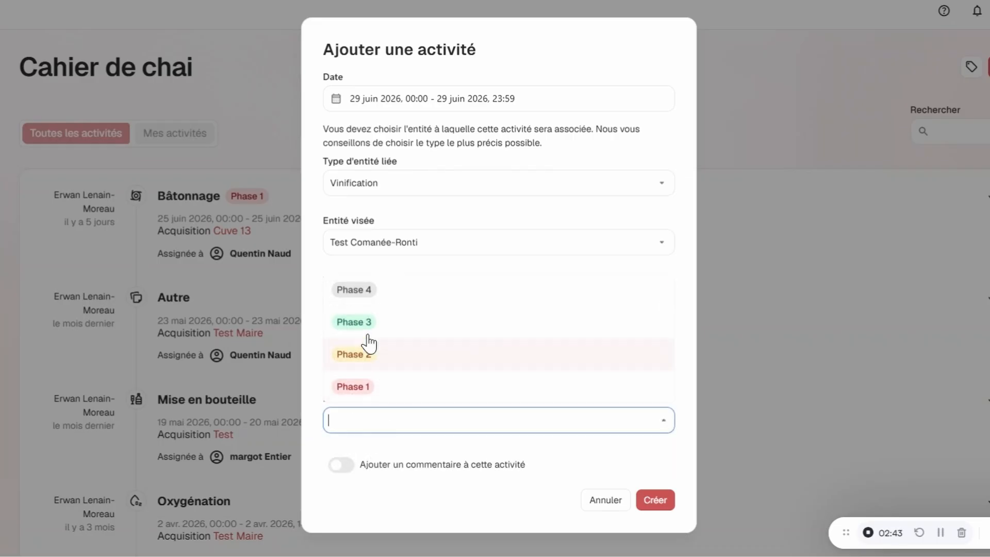
left_click(350, 292)
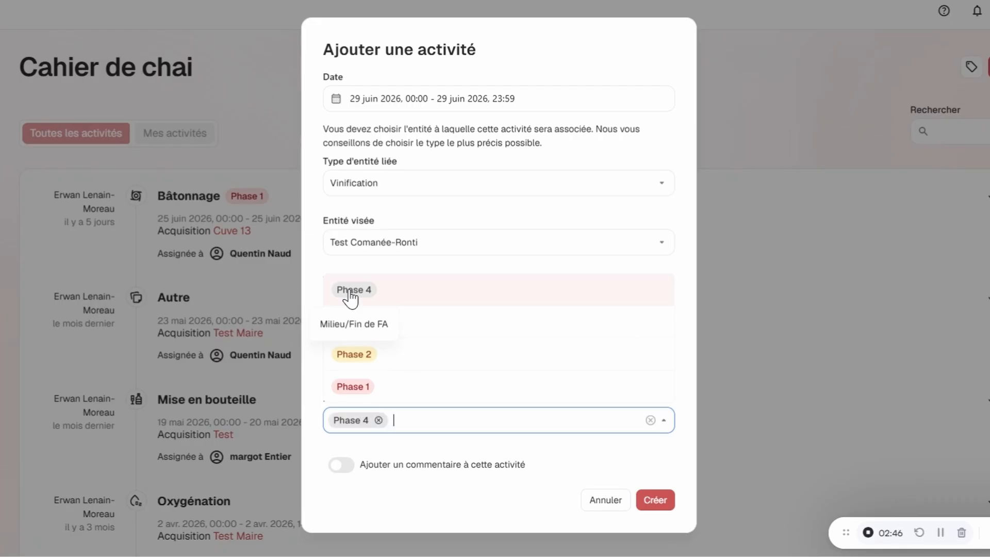
left_click(468, 444)
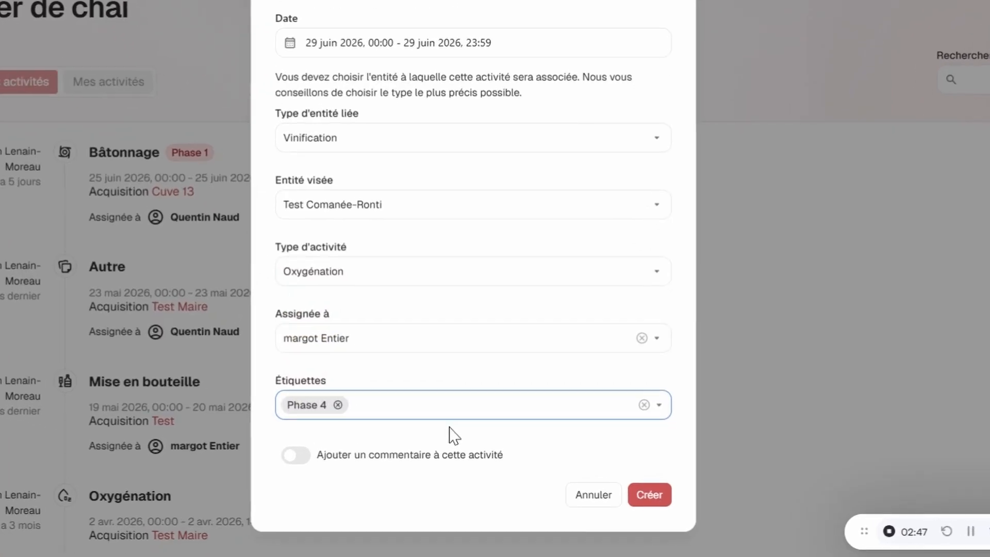
left_click(655, 499)
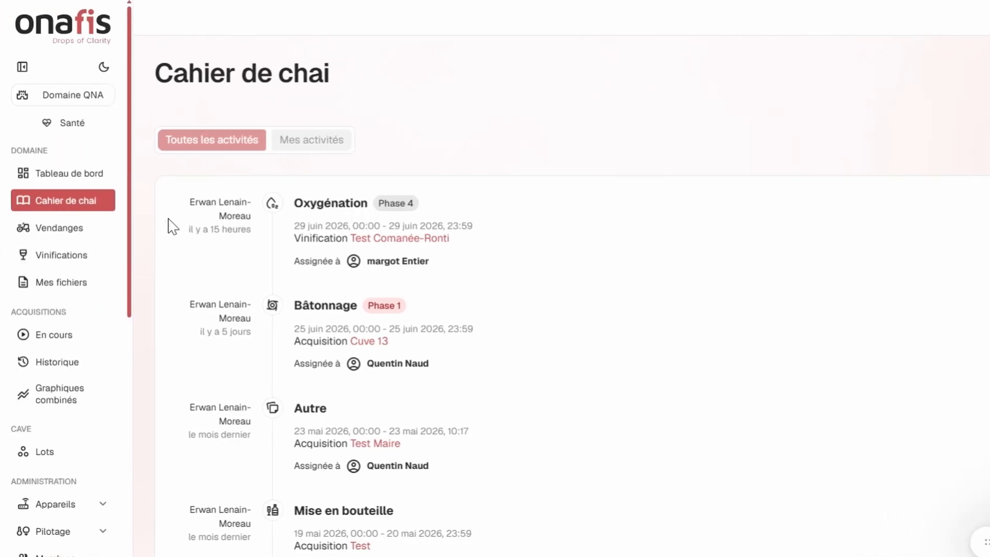
Step: Filter the domain's current vinifications by activities labelled Phase 4, and return to the dashboard
left_click(63, 258)
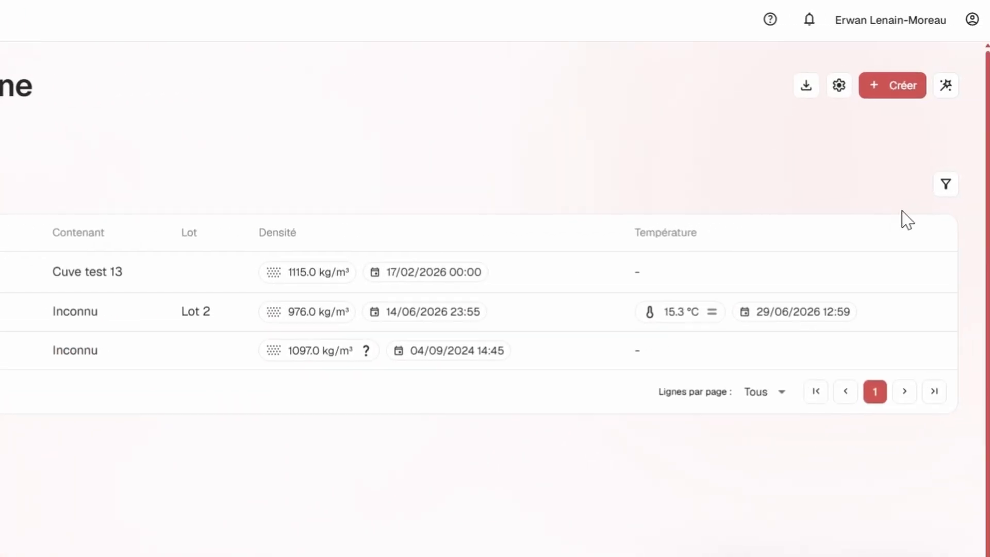
left_click(947, 196)
scroll(392, 409, "down", 2)
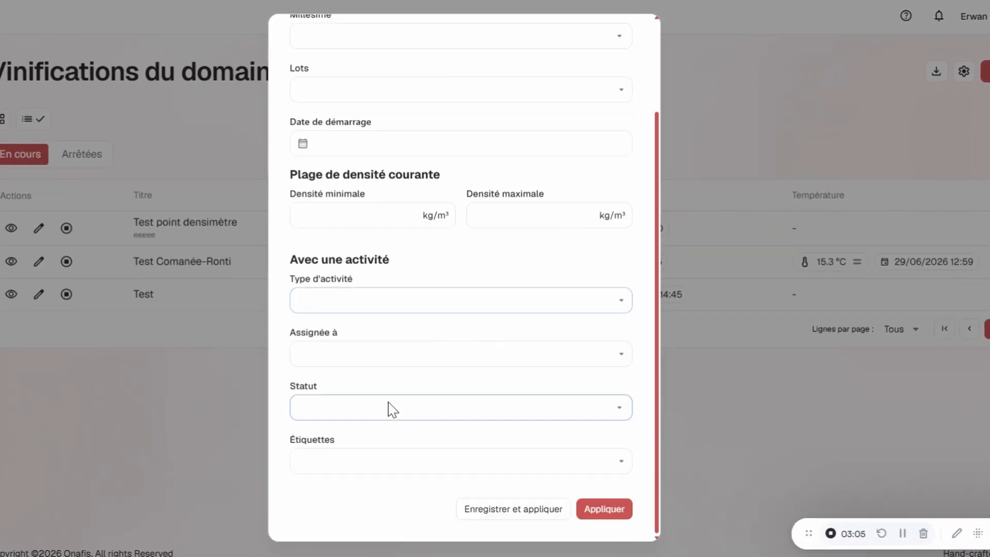
left_click(379, 460)
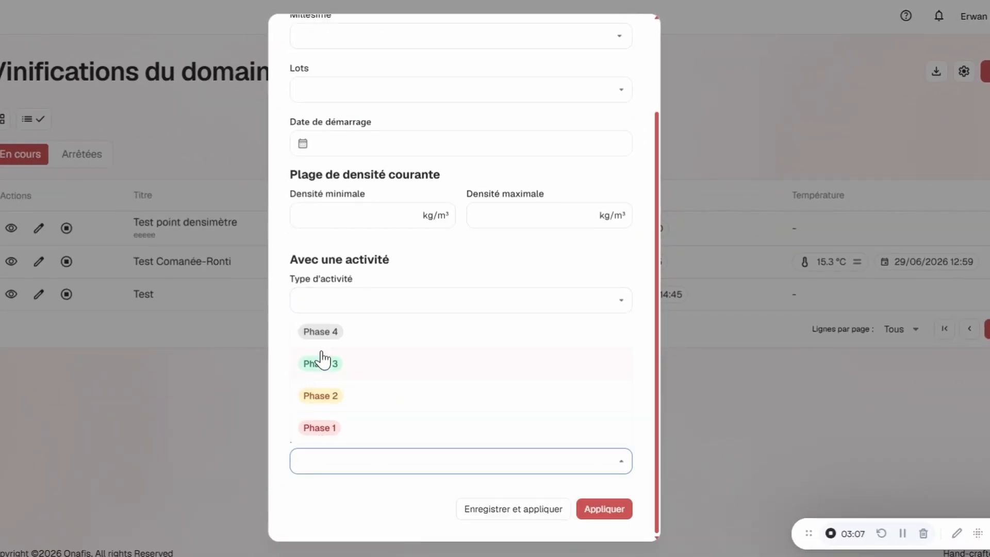
left_click(317, 340)
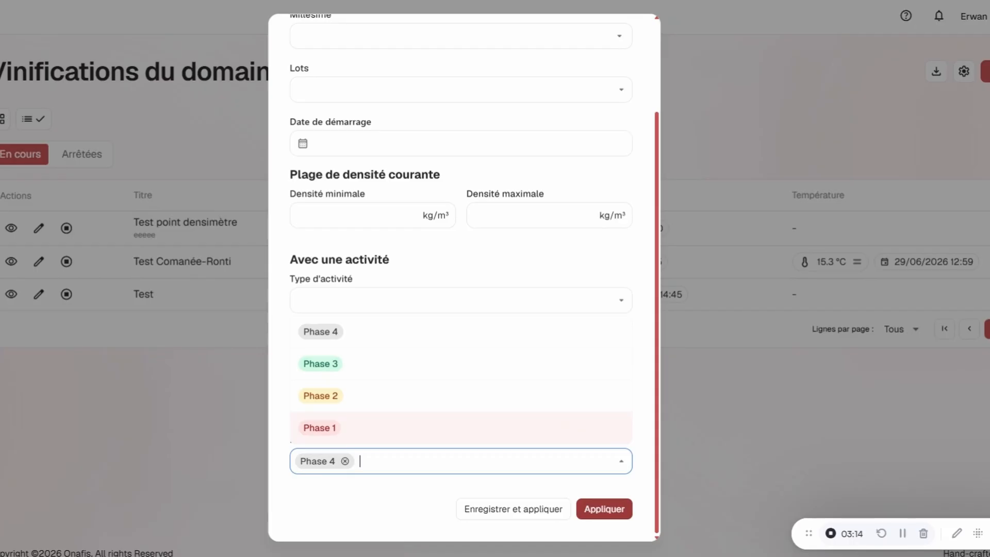
left_click(604, 509)
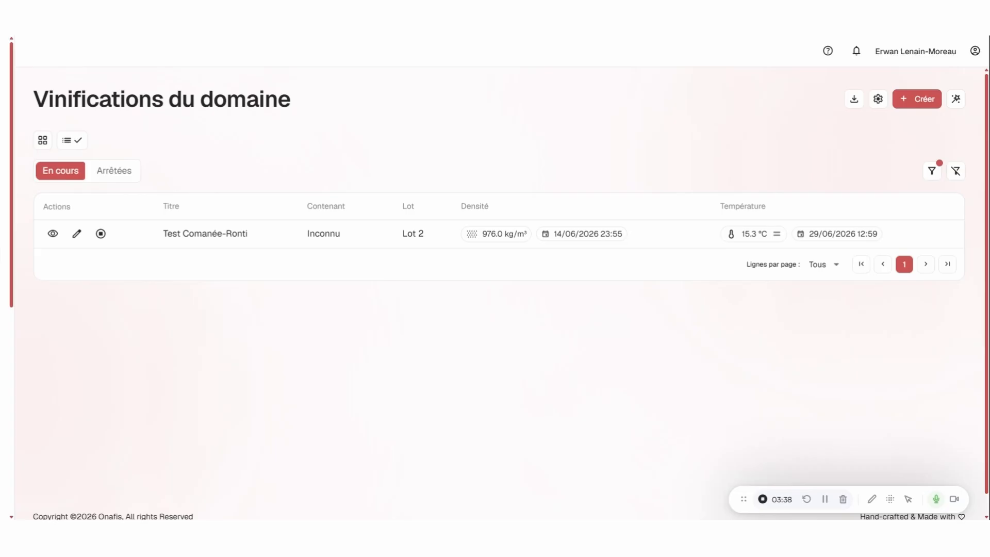
left_click(4, 87)
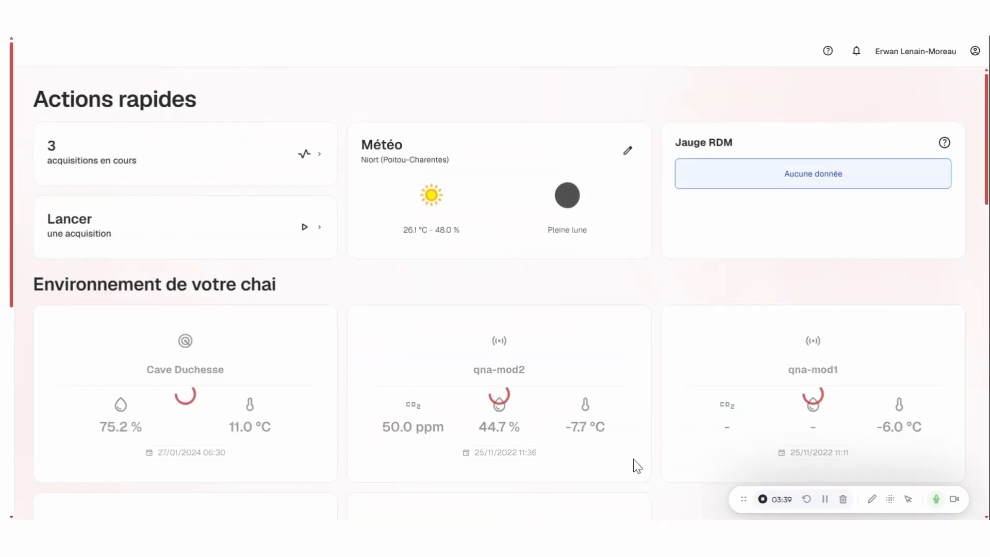